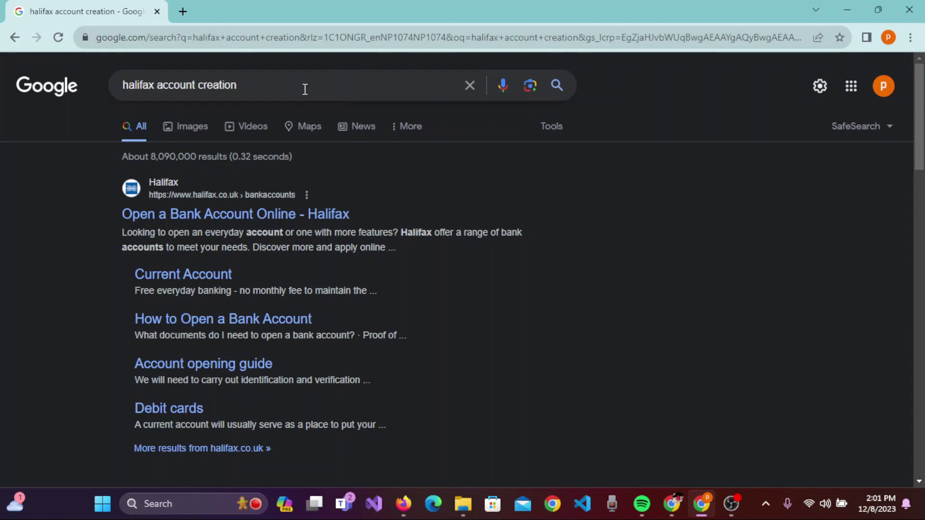
Dismiss the search suggestions and open the Halifax 'Open a Bank Account Online' result.
triple_click(262, 89)
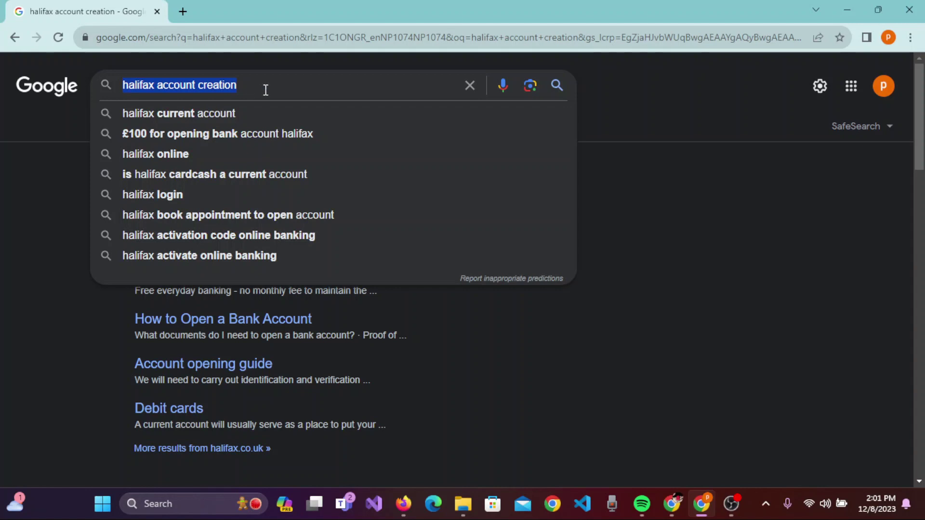
click(266, 90)
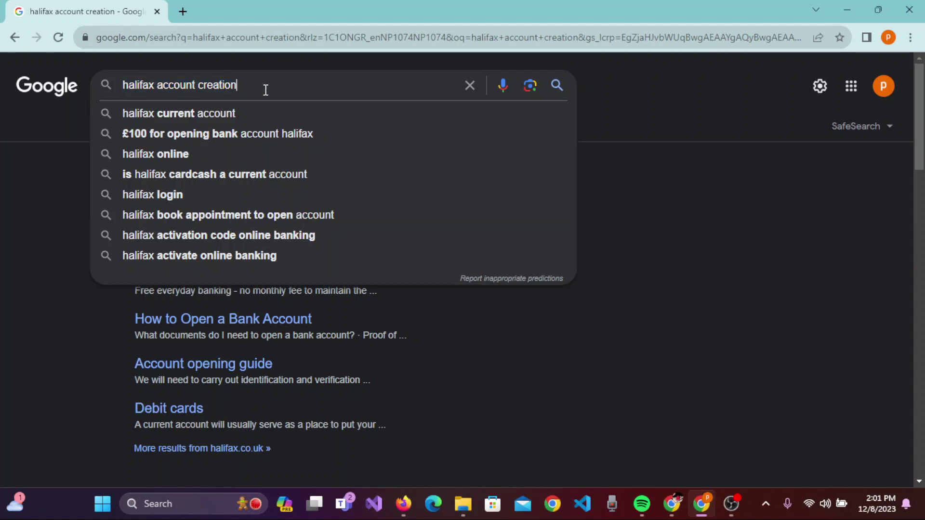
click(654, 111)
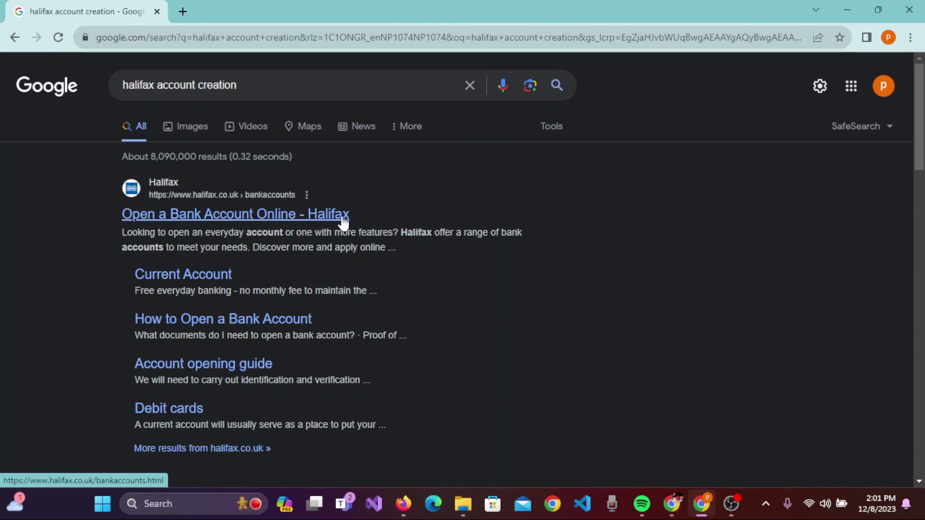
click(173, 215)
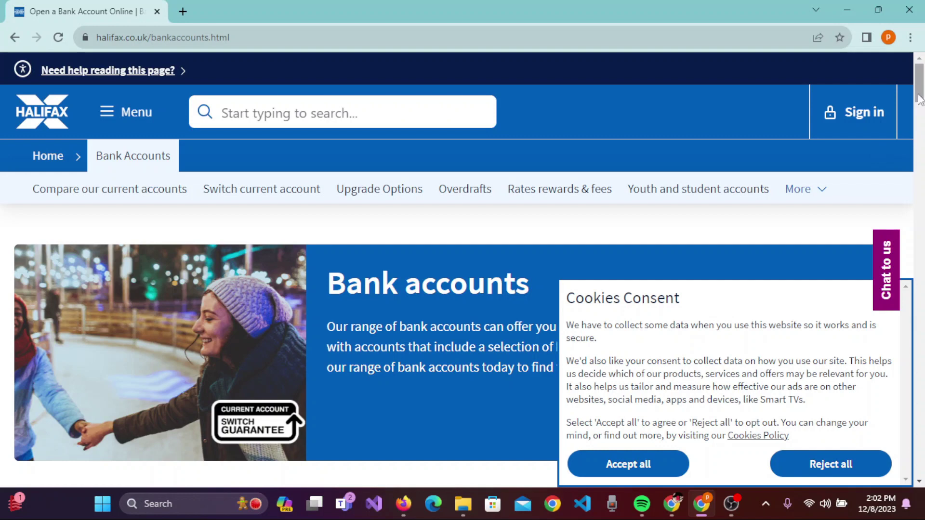
Reject all optional cookies and scroll to the Ultimate Reward, Reward and Current Account cards.
scroll(920, 89, down, 3)
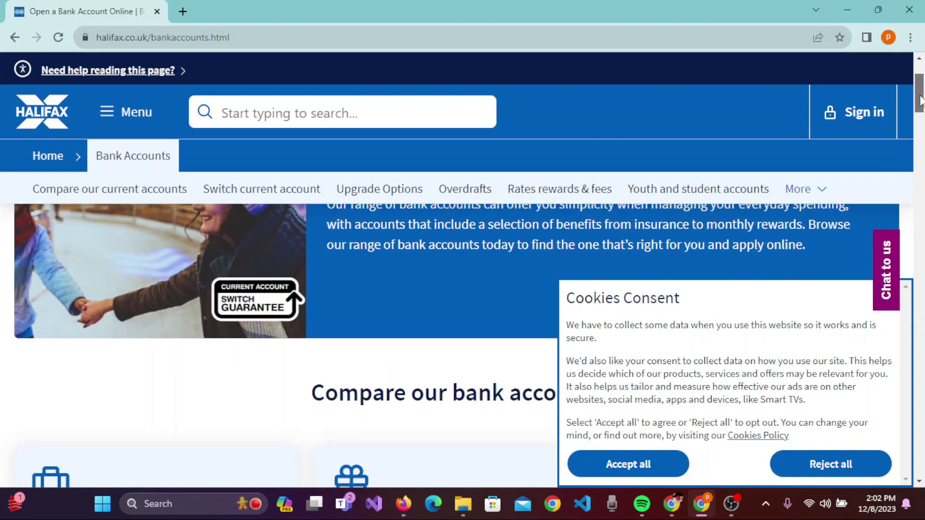
click(824, 463)
scroll(918, 120, down, 8)
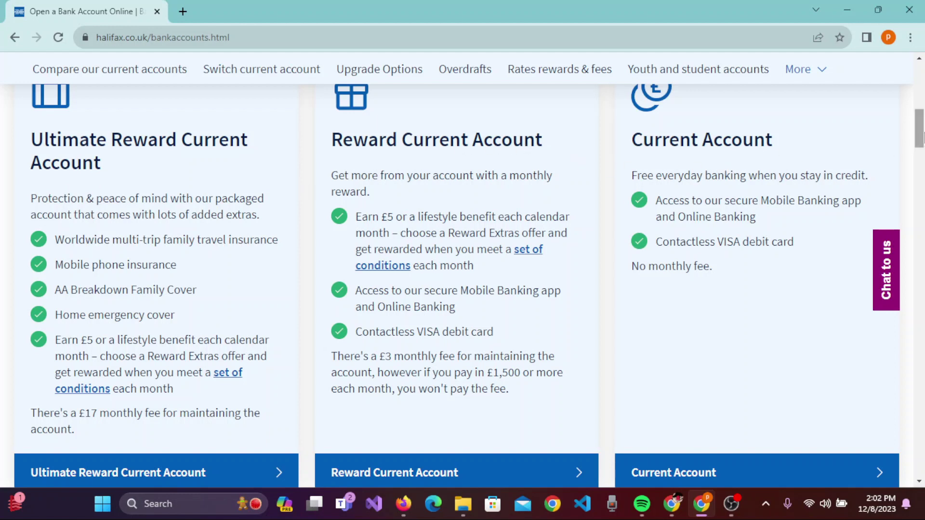
drag(923, 134, 924, 141)
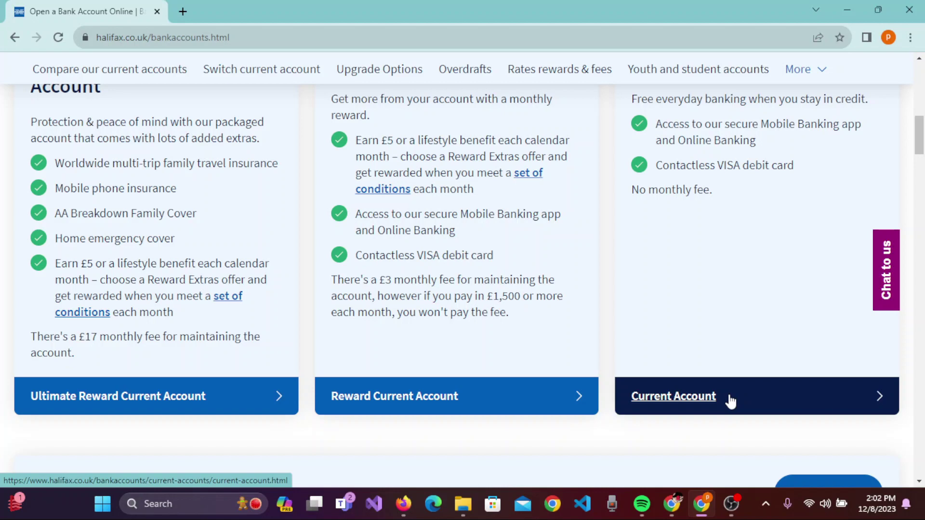
Open the standard Current Account page and choose Apply now as a new customer.
click(698, 398)
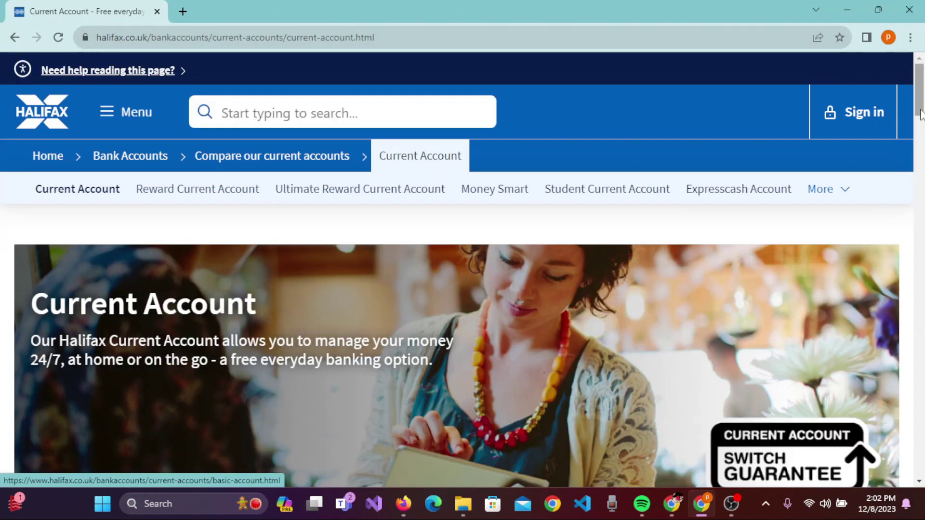
scroll(921, 115, down, 1)
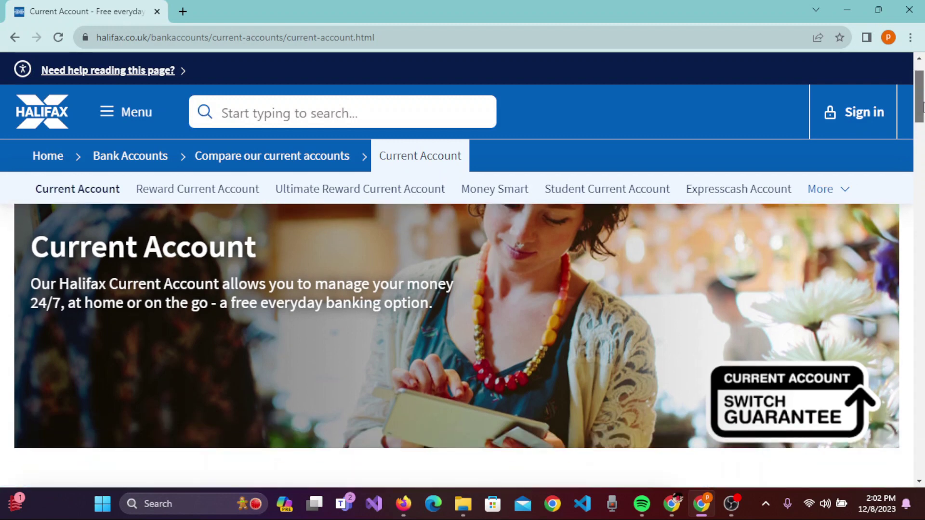
drag(923, 107, 922, 231)
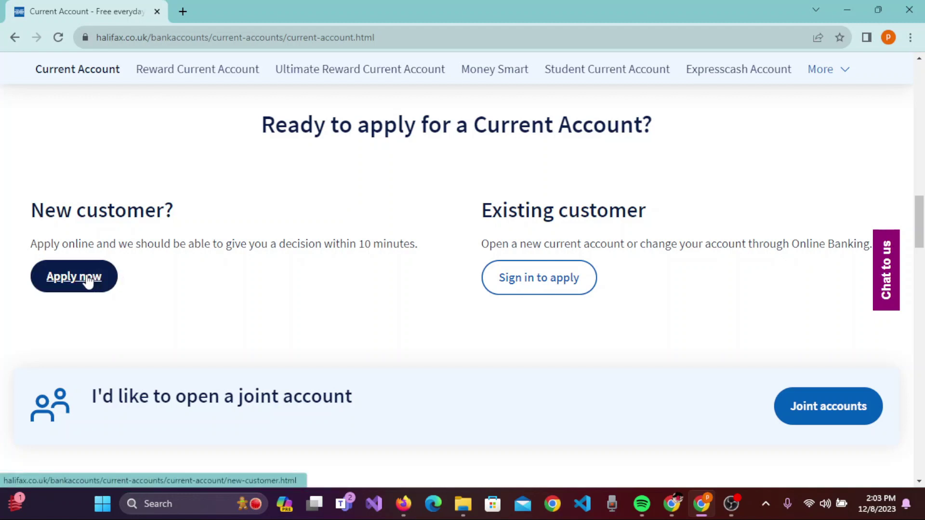
click(87, 281)
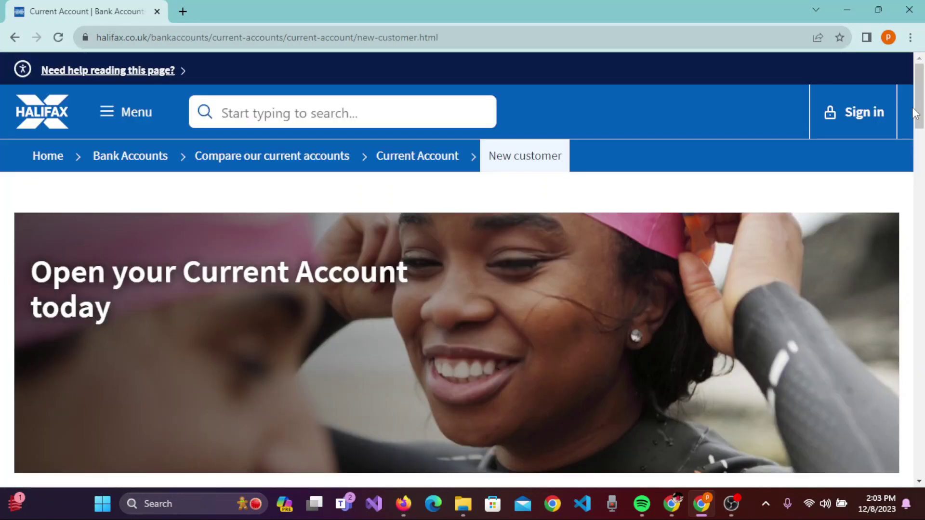
Scroll past 'Before you start' and the overdraft information, then continue to the online application.
scroll(920, 121, down, 4)
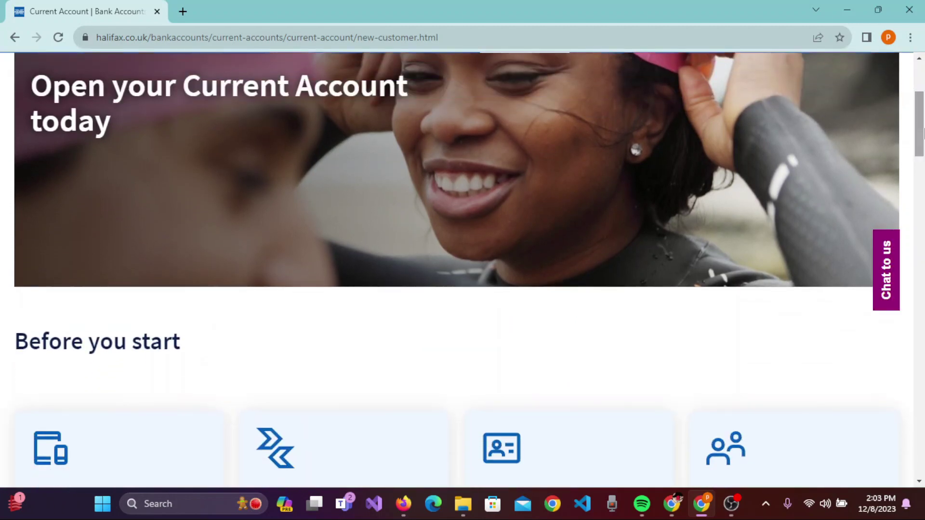
drag(923, 131, 924, 179)
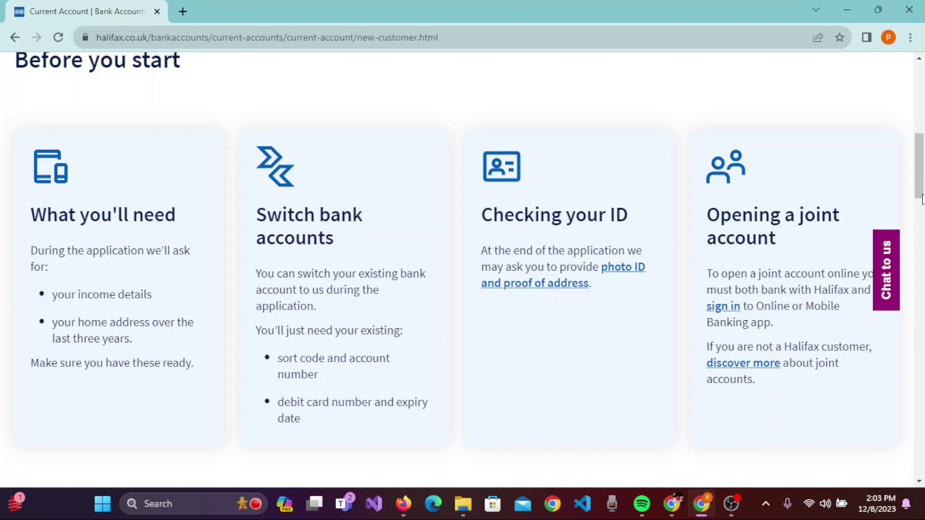
click(922, 214)
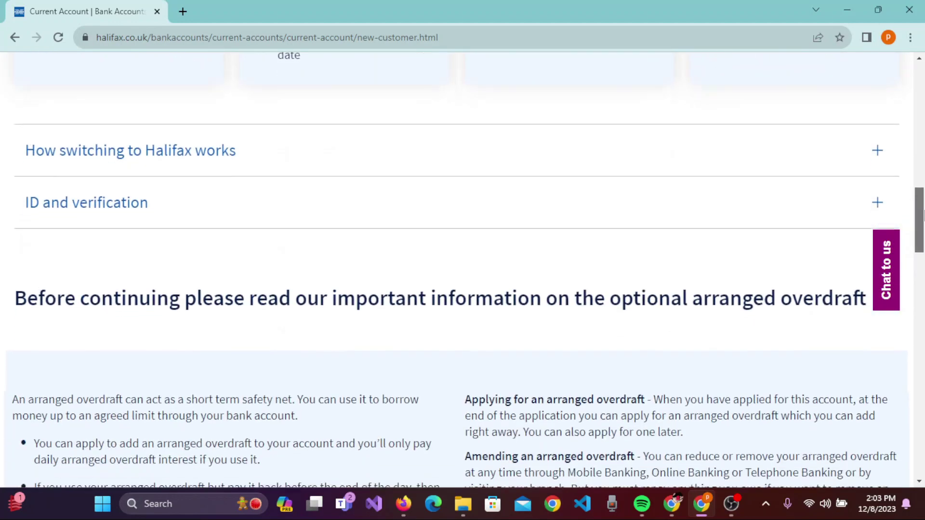
drag(922, 215, 922, 318)
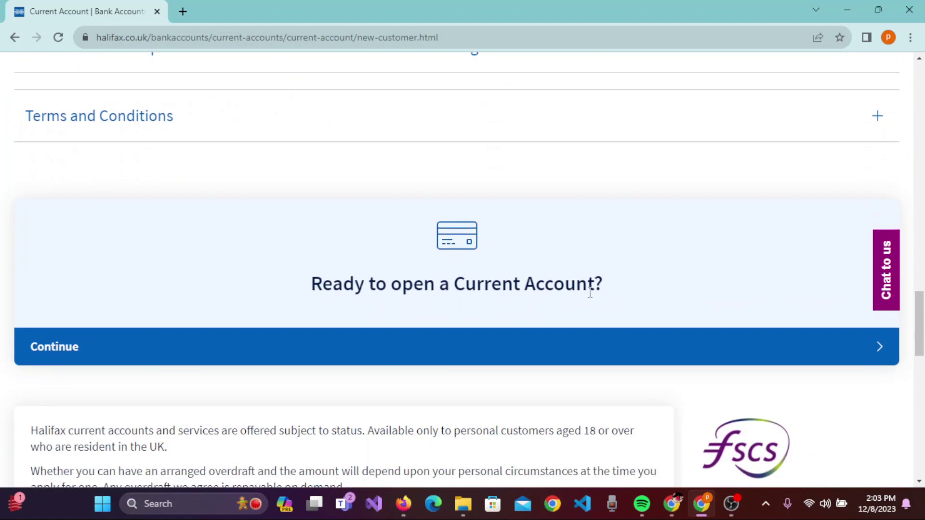
click(173, 346)
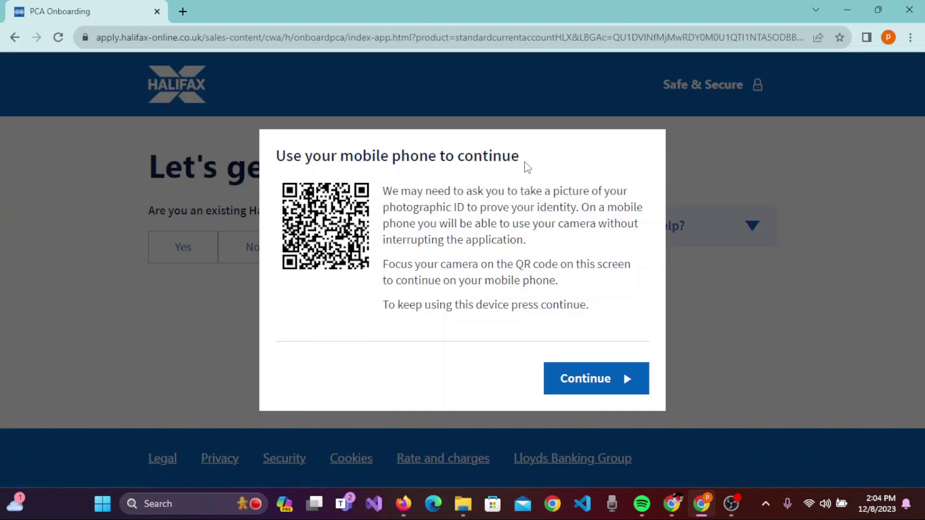
Stay on this device and answer No to being an existing customer and having a UK account.
click(607, 378)
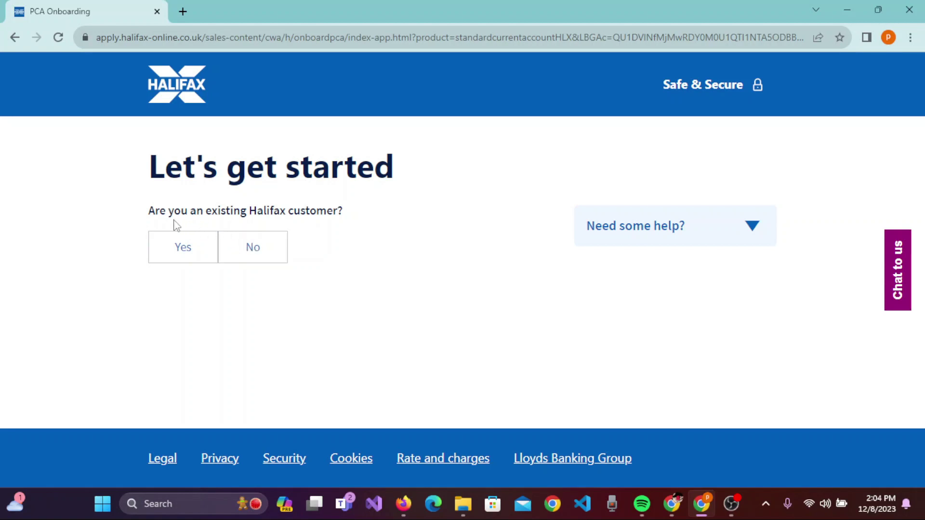
click(255, 254)
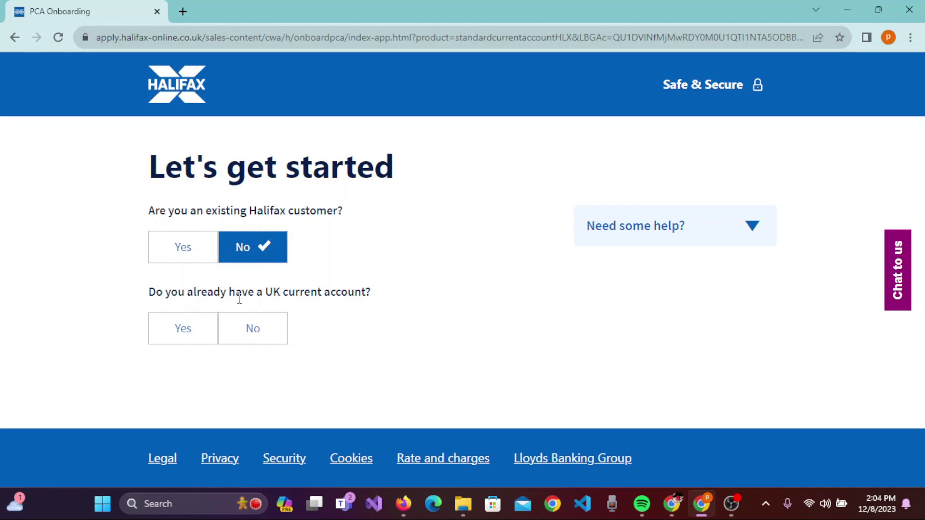
click(265, 330)
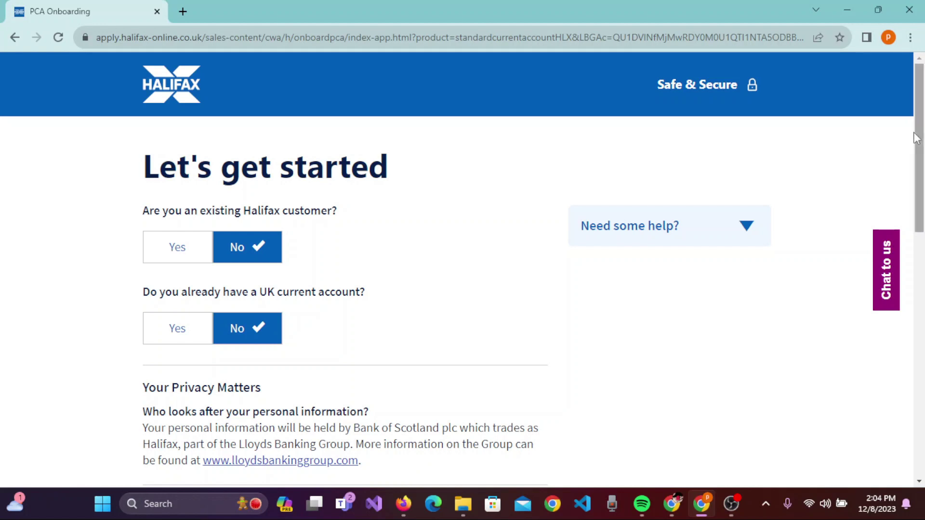
Scroll down to the privacy section's Continue button.
drag(920, 136, 924, 191)
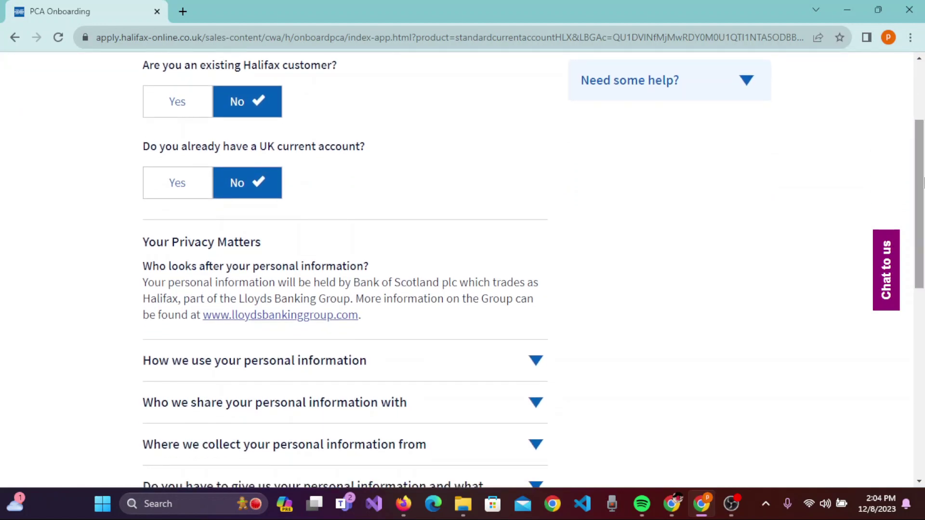
scroll(368, 192, down, 1)
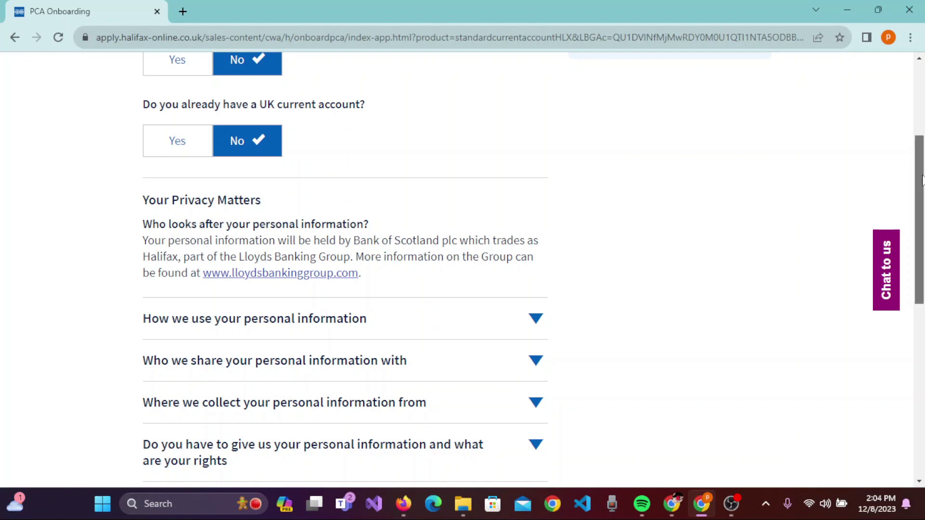
scroll(922, 181, down, 1)
scroll(922, 200, down, 1)
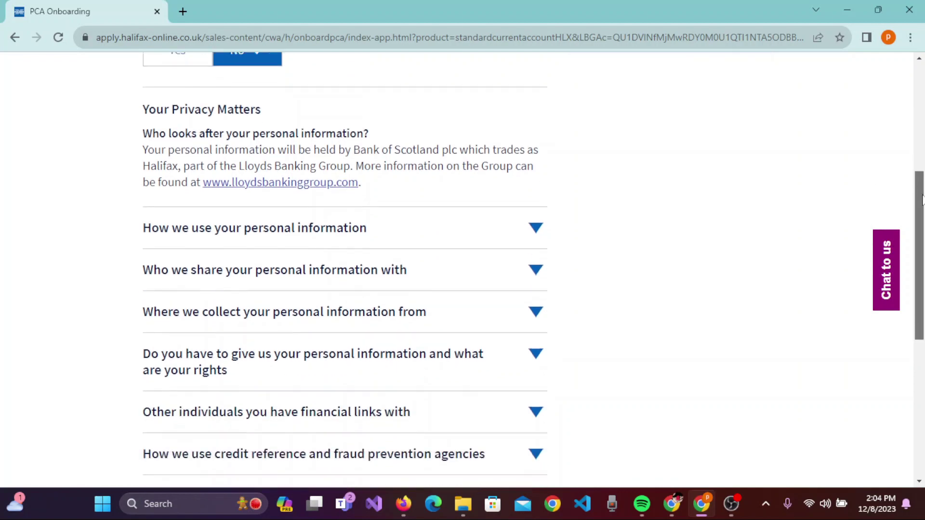
scroll(922, 199, down, 7)
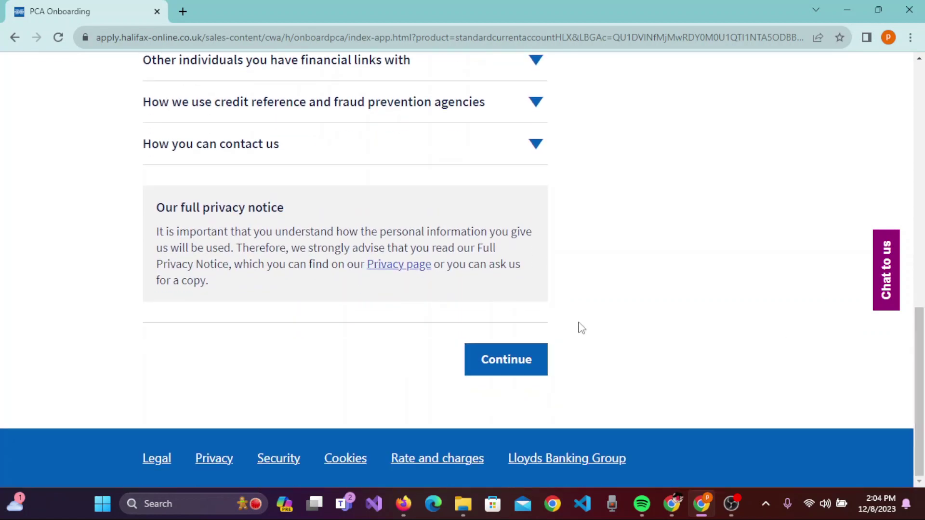
Continue to the About you form and go through the First, Middle and Last name boxes.
click(504, 365)
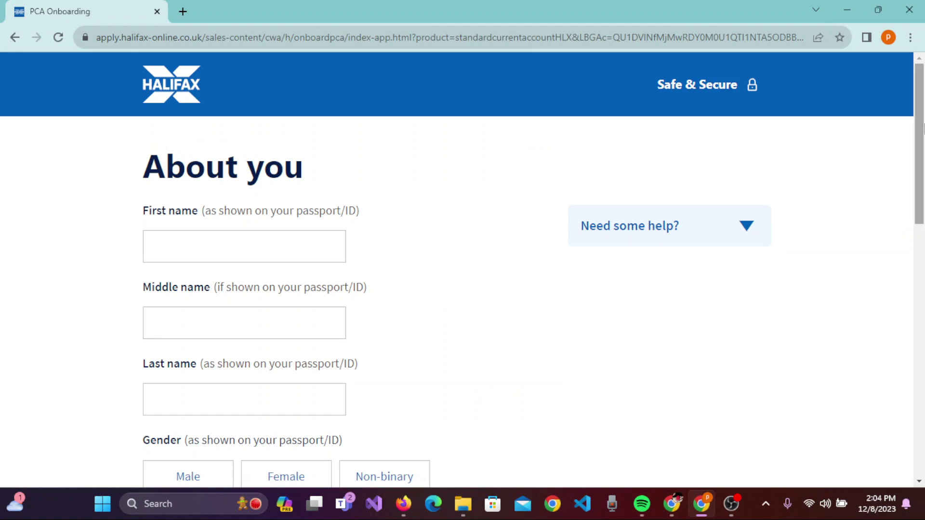
scroll(768, 136, down, 2)
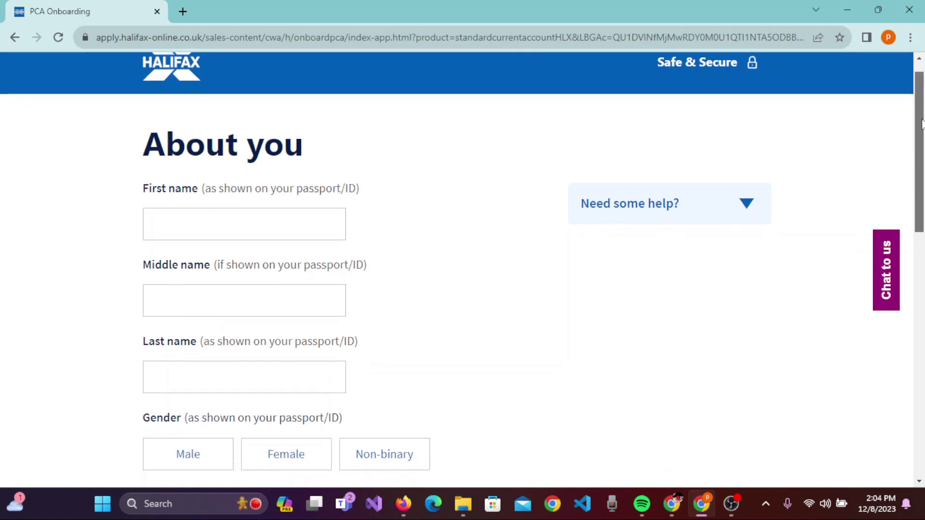
click(154, 186)
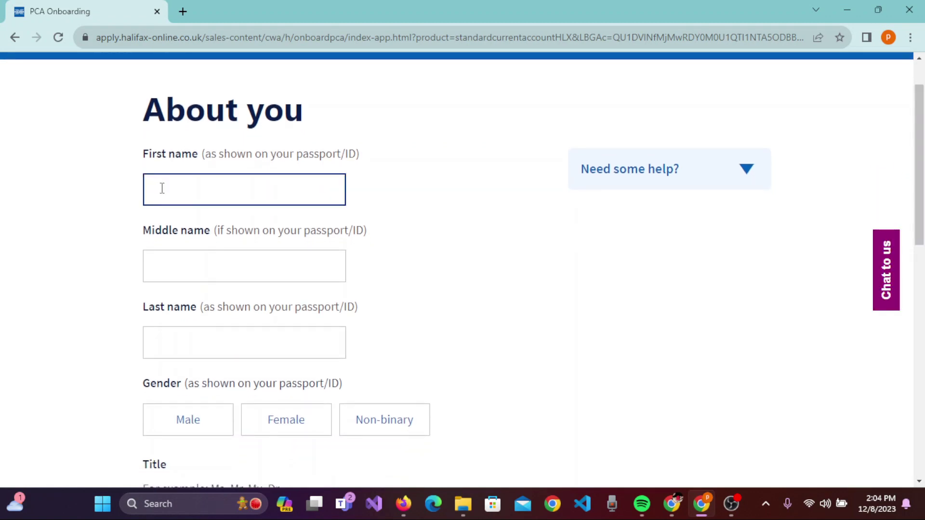
click(220, 169)
click(209, 188)
click(230, 171)
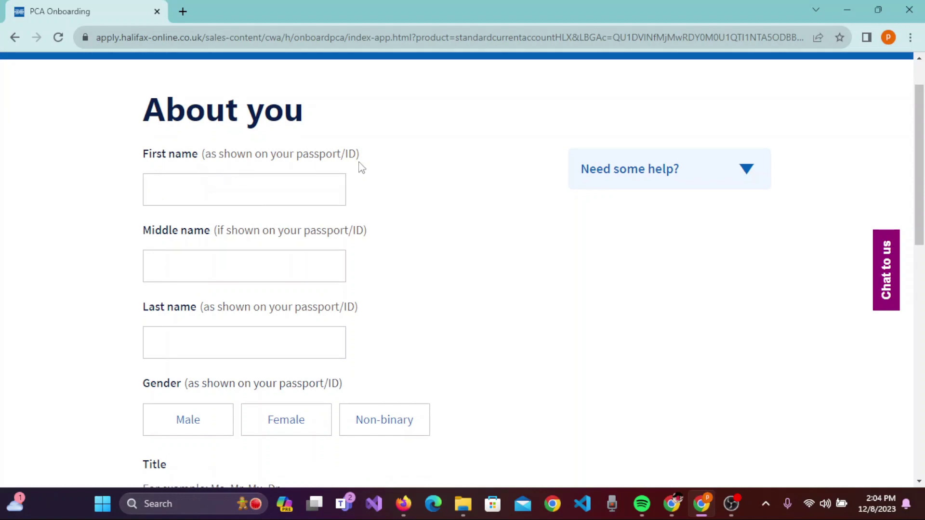
click(285, 261)
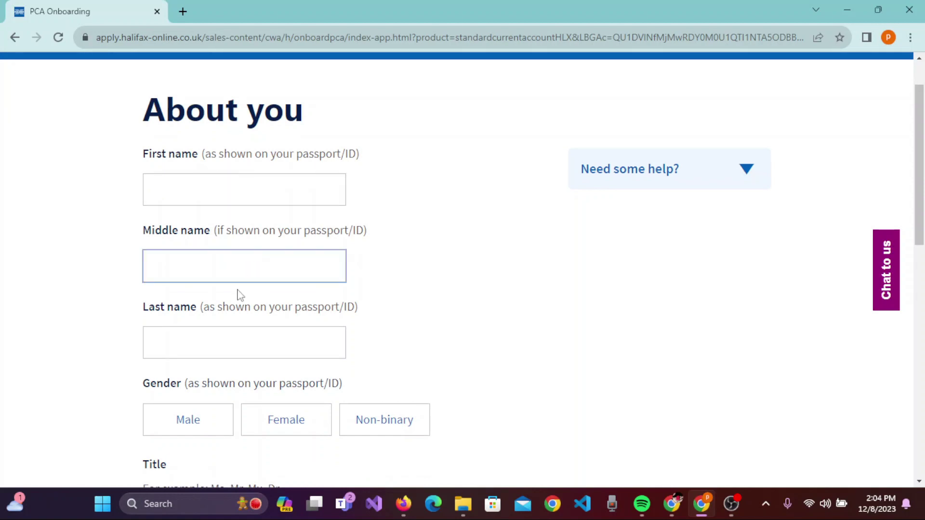
click(221, 346)
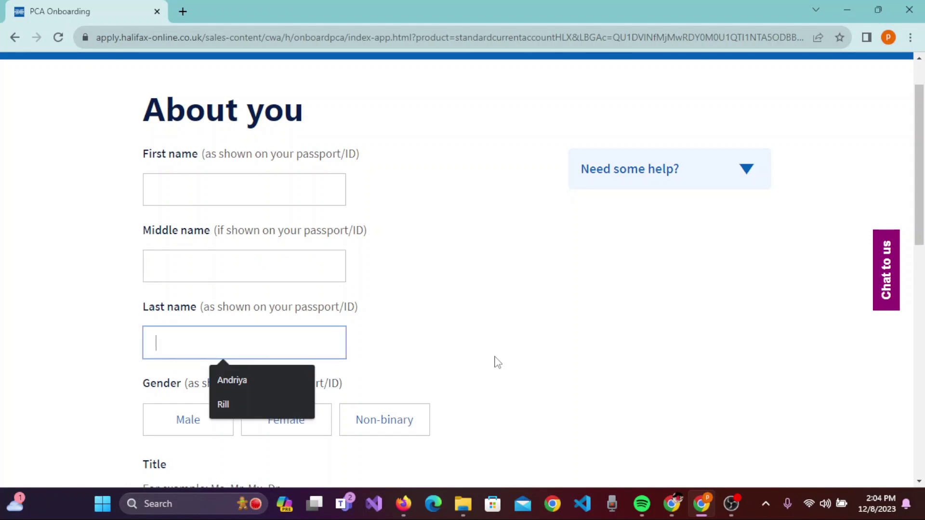
Fill the first and last names from saved autofill suggestions until both validate.
click(434, 330)
click(251, 192)
click(257, 222)
click(221, 359)
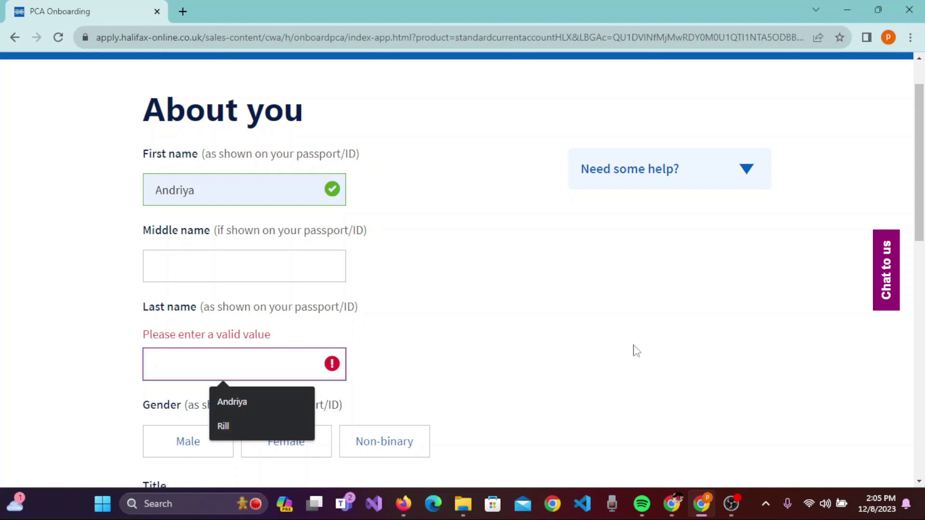
click(223, 426)
drag(916, 147, 915, 164)
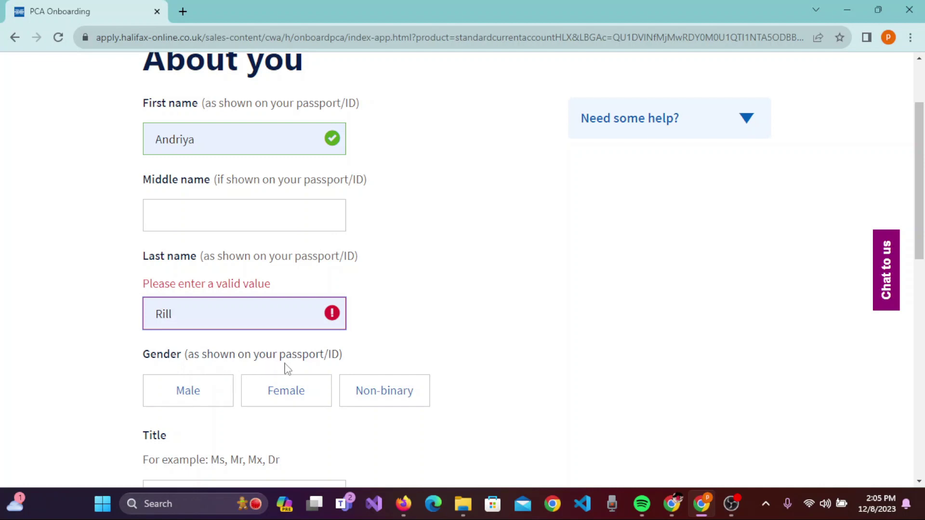
click(314, 389)
drag(921, 140, 924, 192)
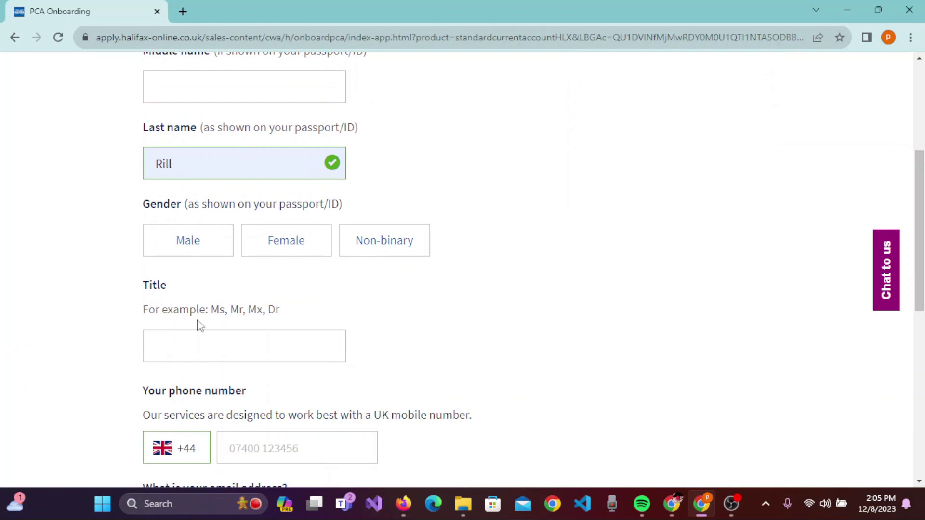
Set the applicant's title to Miss.
click(271, 334)
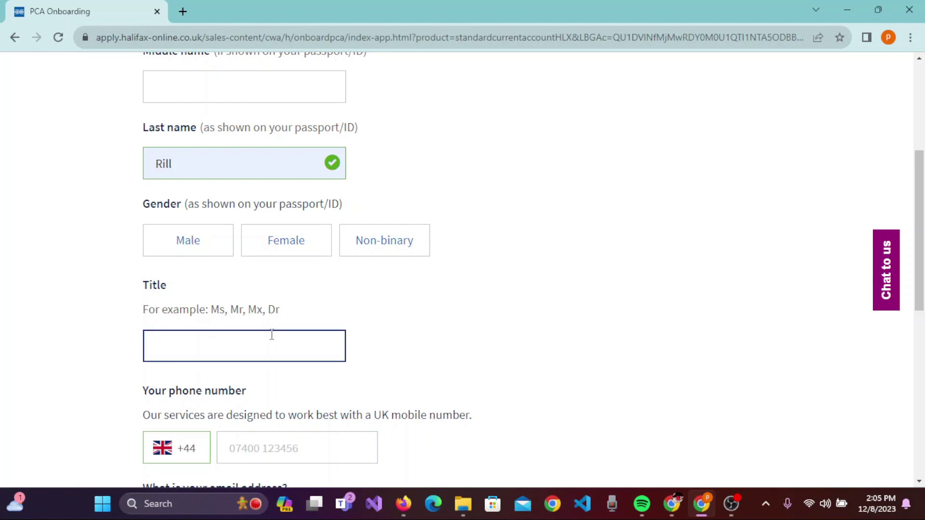
text(Miss)
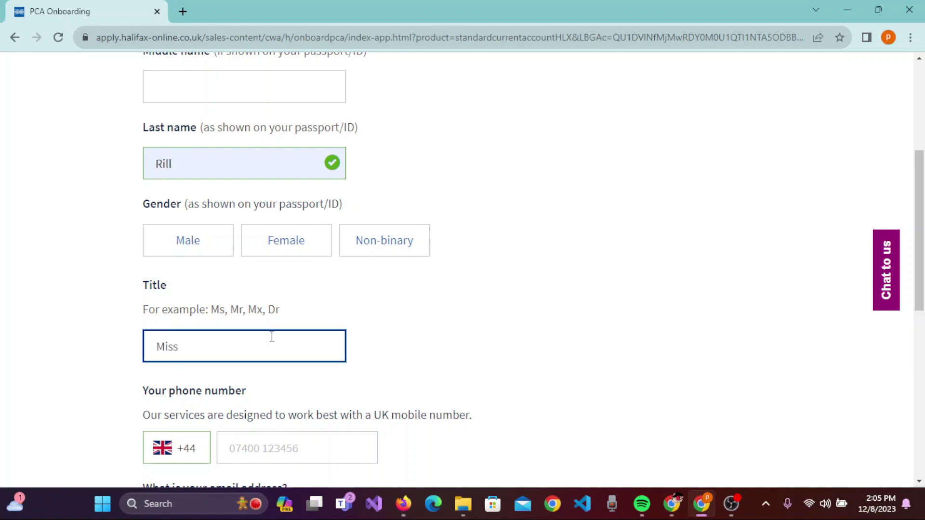
click(275, 308)
scroll(834, 82, down, 3)
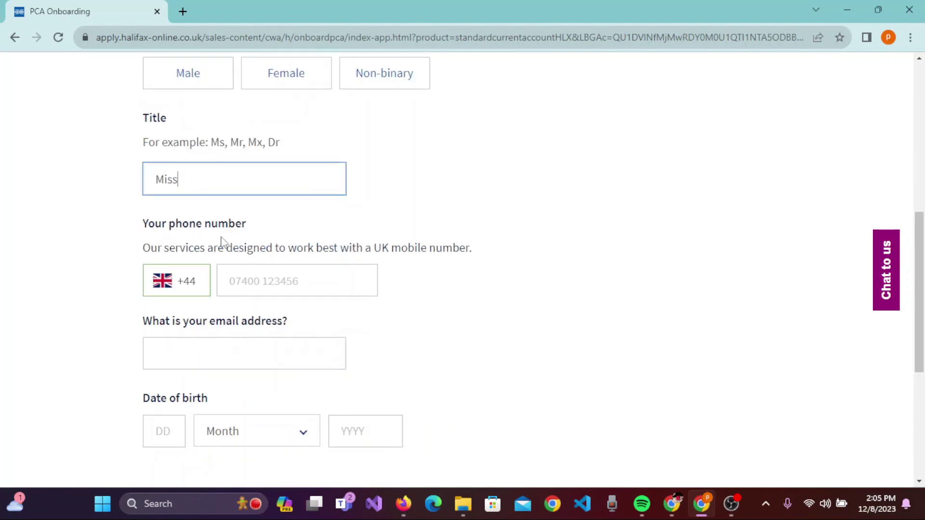
Replace the +44 phone country code with Nepal's +977.
click(194, 281)
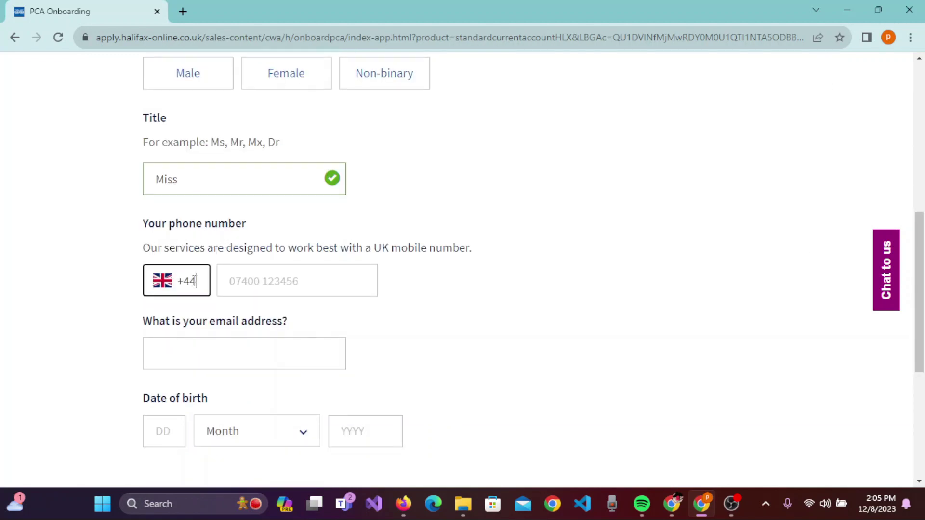
drag(199, 282, 173, 295)
key(BackSpace)
text(977)
click(268, 284)
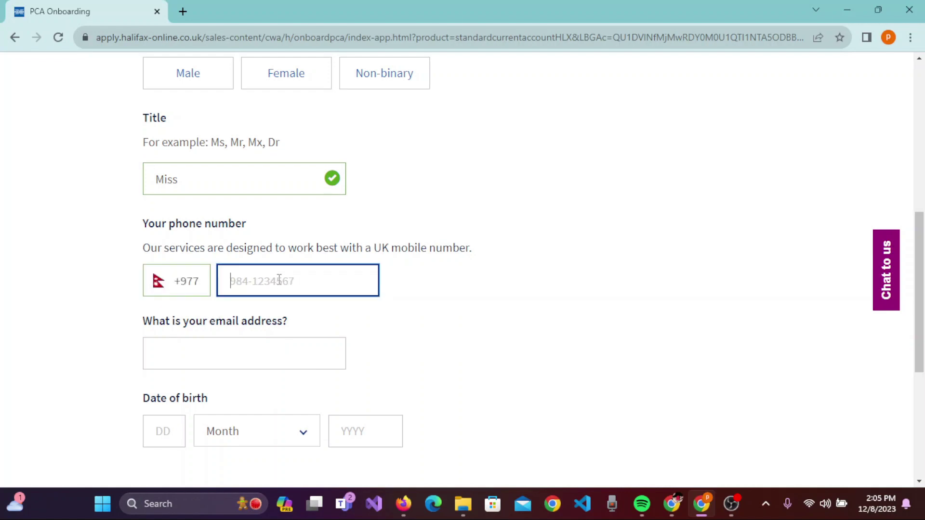
click(255, 362)
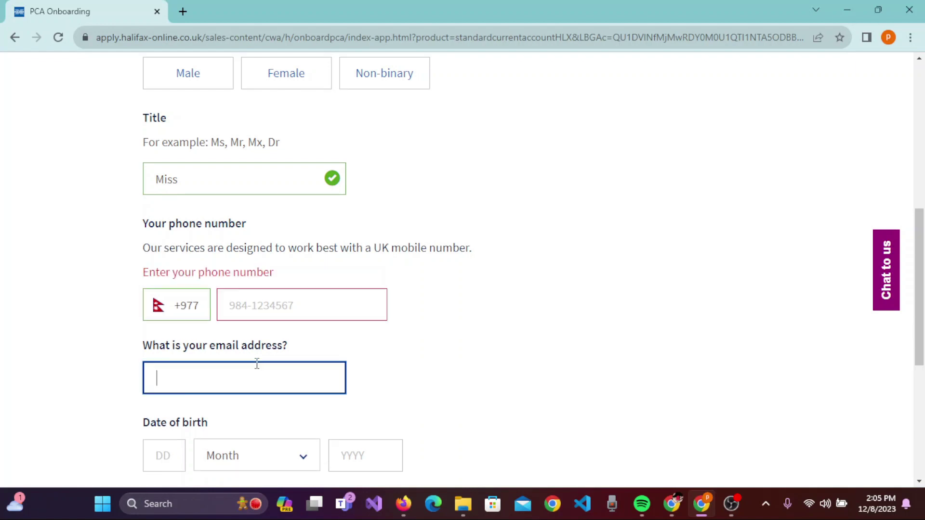
scroll(352, 309, down, 1)
Enter the applicant's mobile phone number.
click(295, 270)
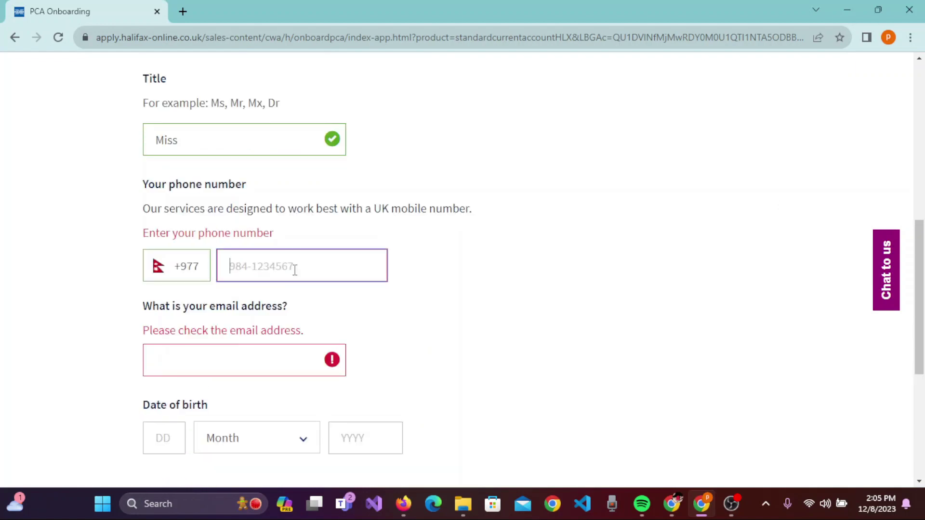
click(266, 357)
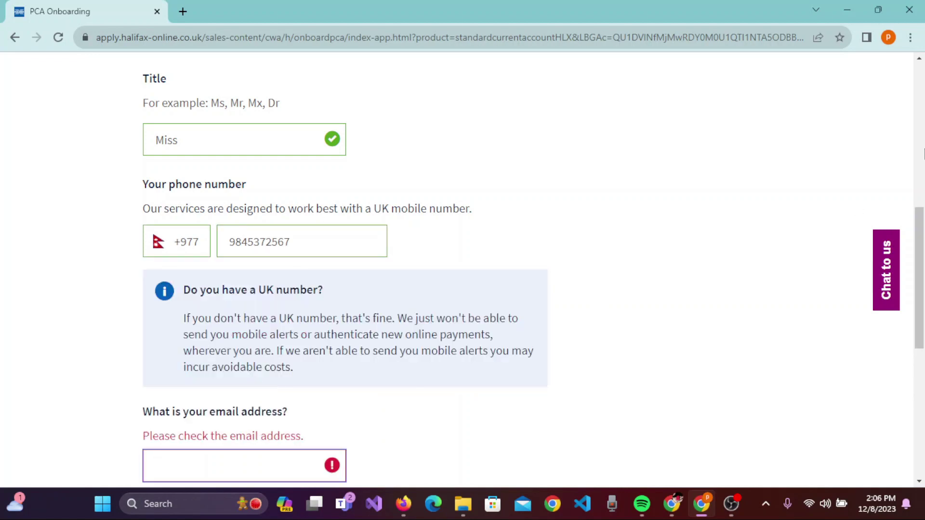
scroll(231, 306, down, 3)
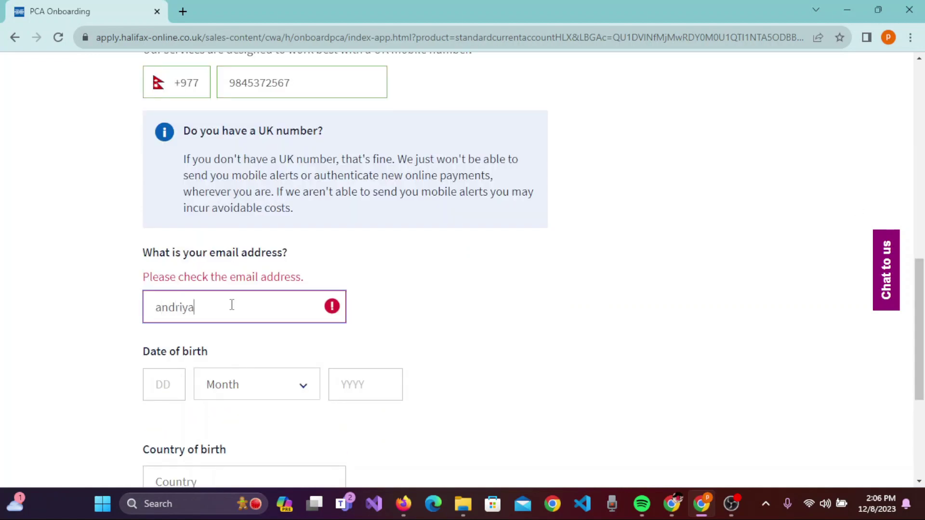
Complete the applicant's email address and enter 01 as the birth day.
click(162, 380)
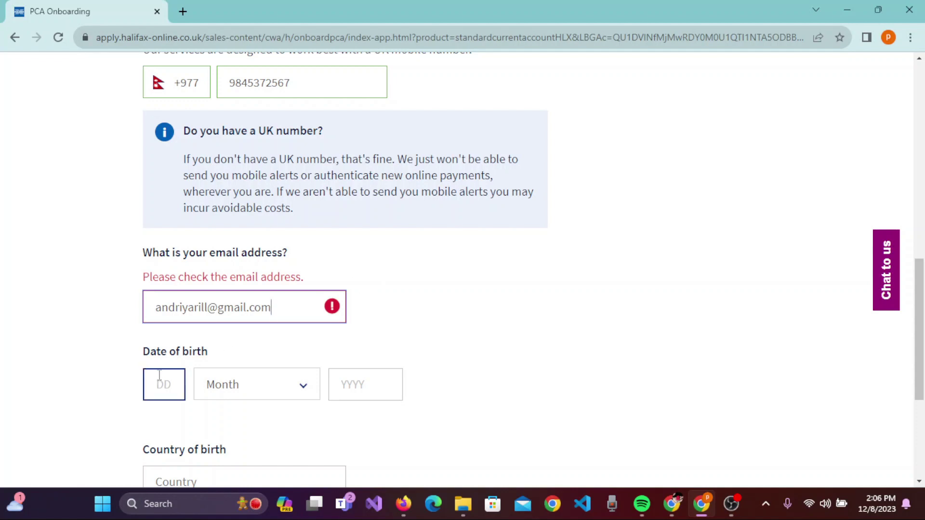
key(Tab)
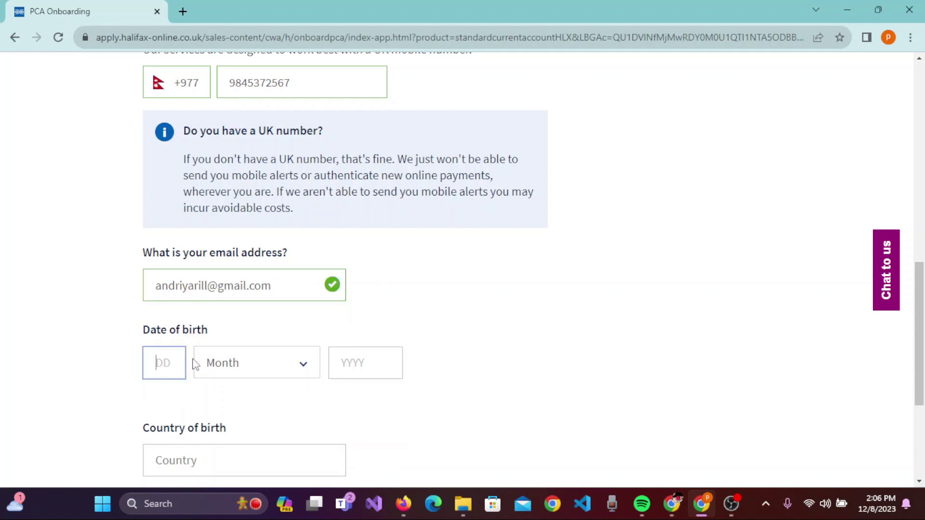
click(182, 361)
text(01)
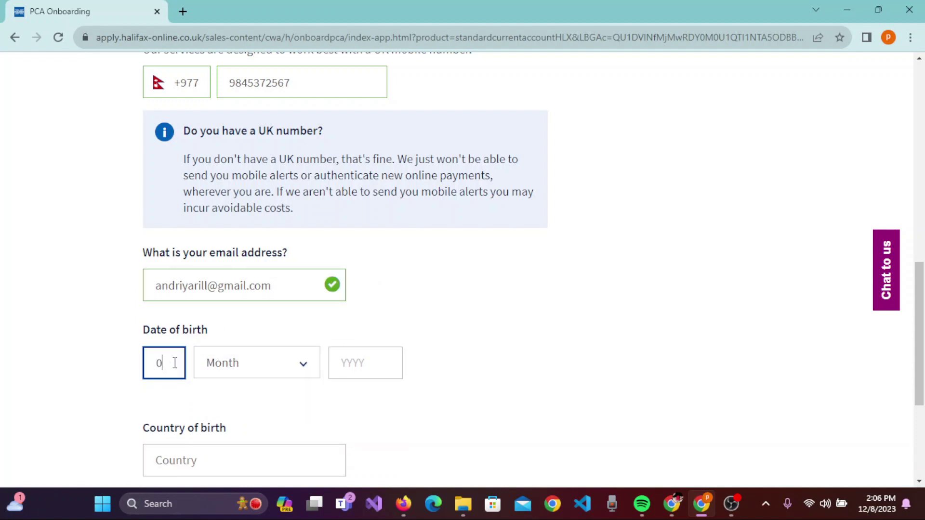
Choose January as the birth month and enter 2000 as the birth year.
click(310, 374)
click(264, 164)
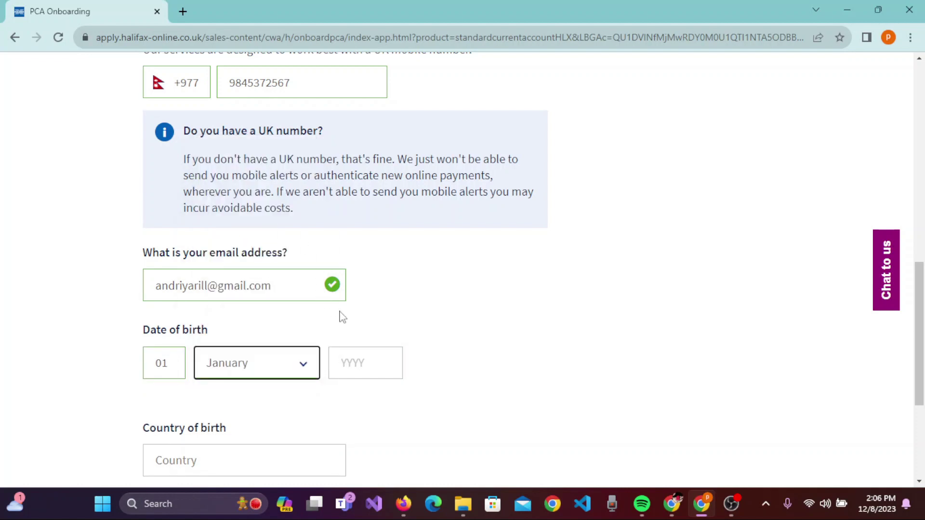
click(360, 357)
text(200)
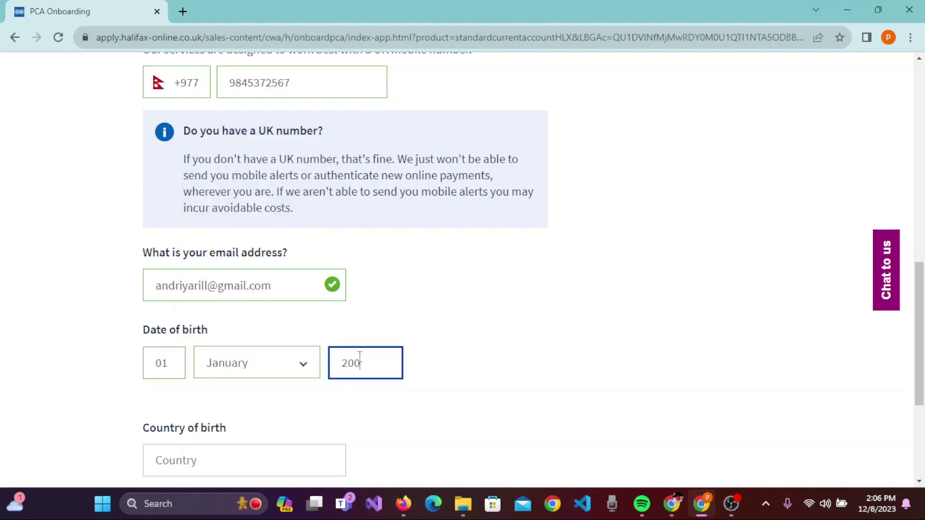
text(0)
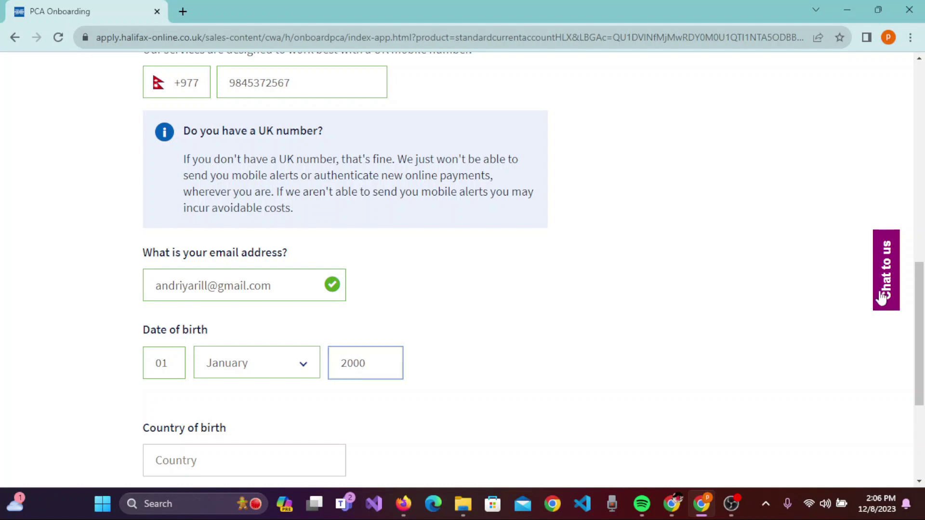
scroll(922, 291, down, 1)
scroll(922, 290, down, 4)
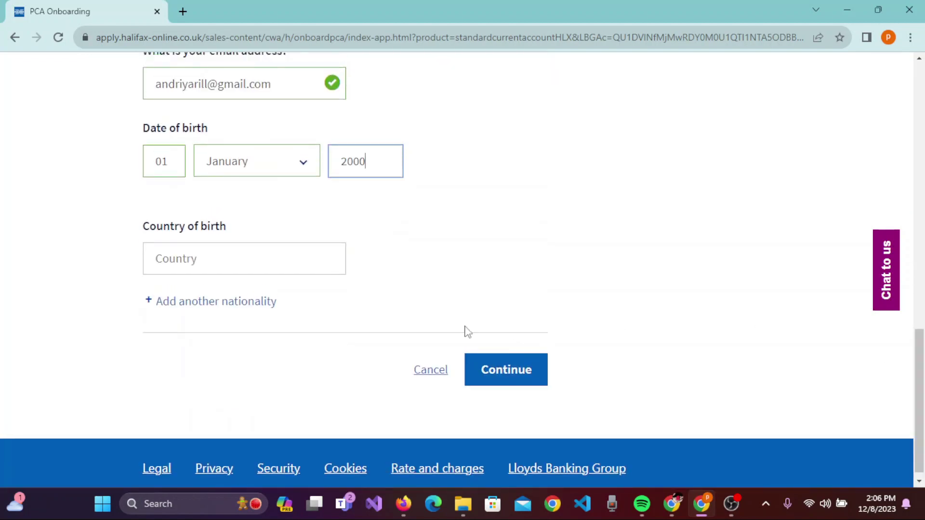
Pick Nepal as country of birth and answer Yes to 'Are you Nepalese?'.
click(223, 266)
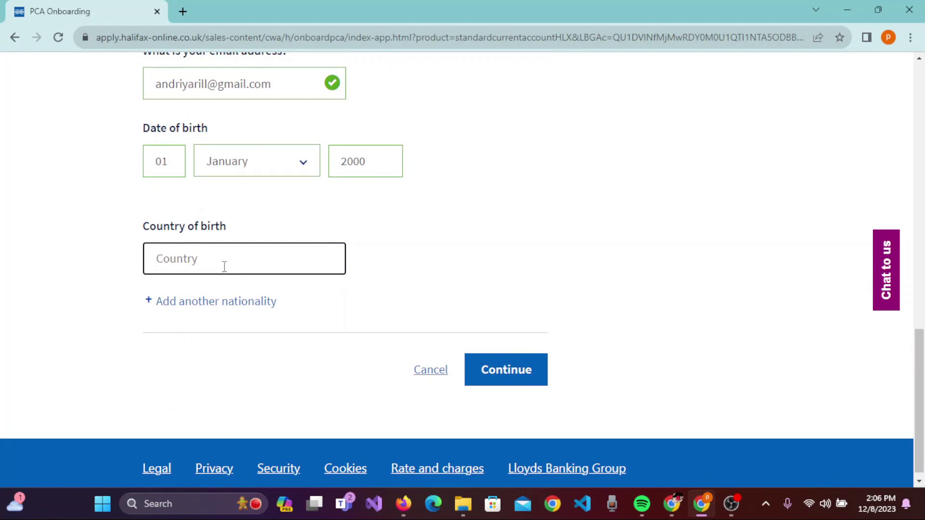
text(Nepal)
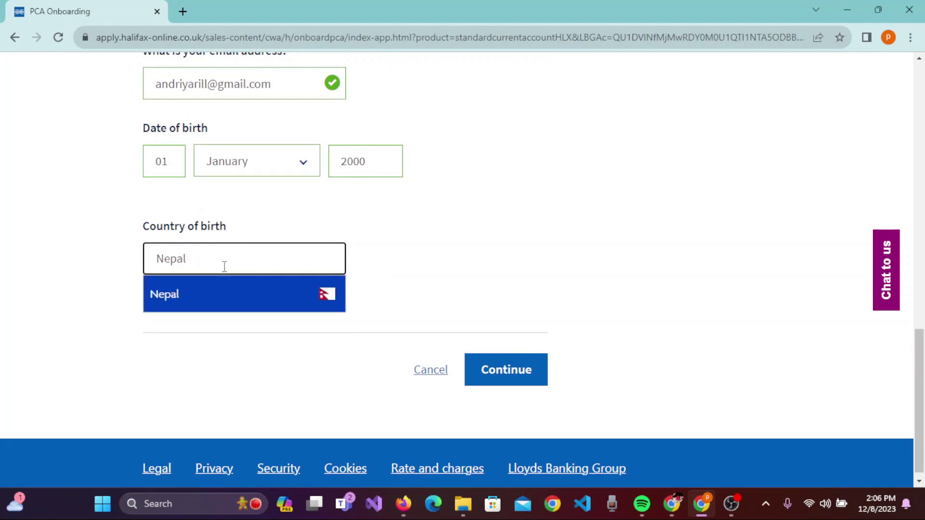
click(256, 308)
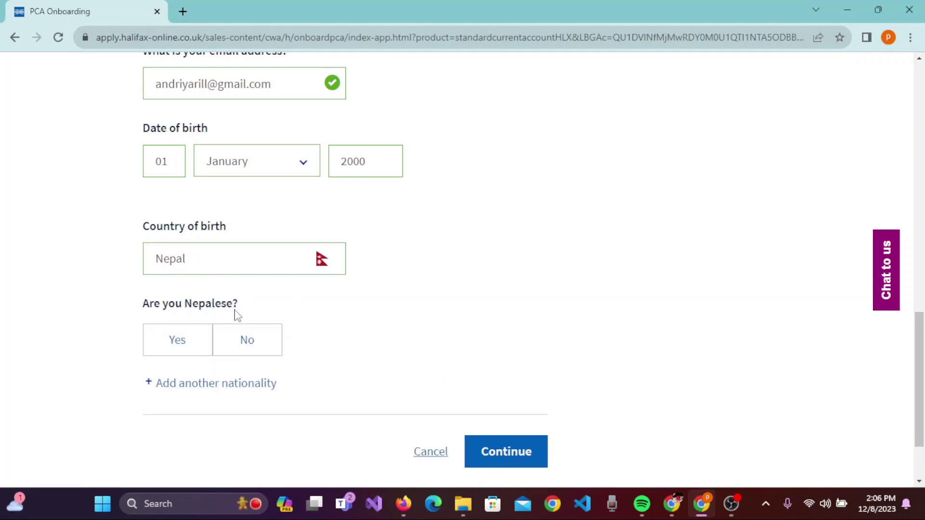
click(193, 345)
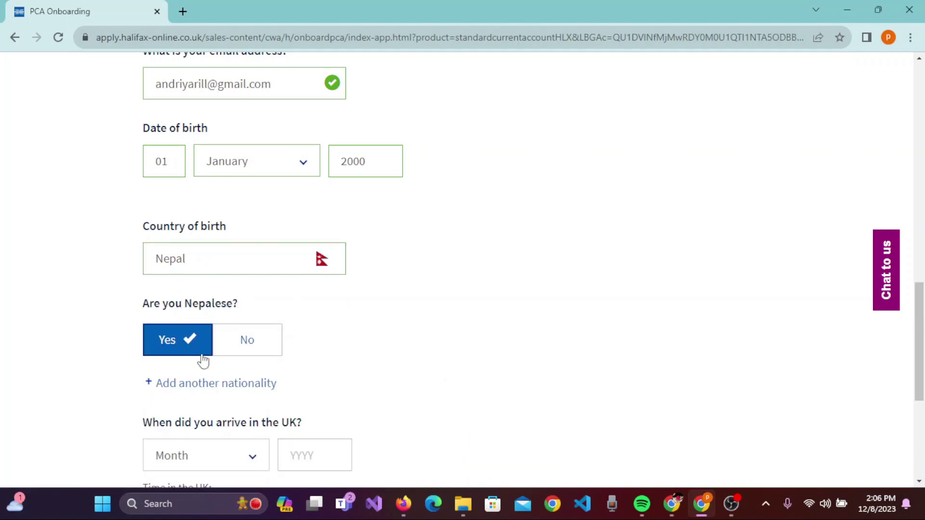
scroll(601, 309, down, 3)
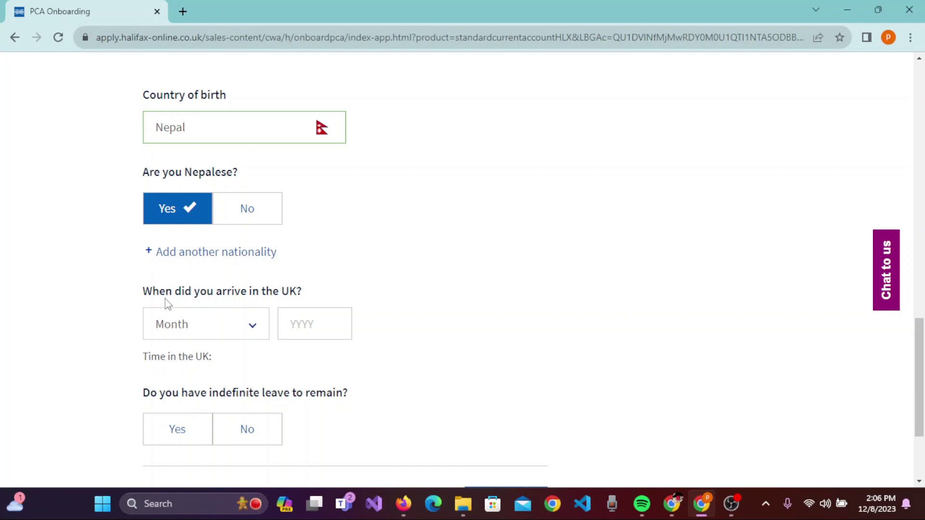
Enter UK arrival as January 2020 and answer Yes to indefinite leave to remain.
click(302, 316)
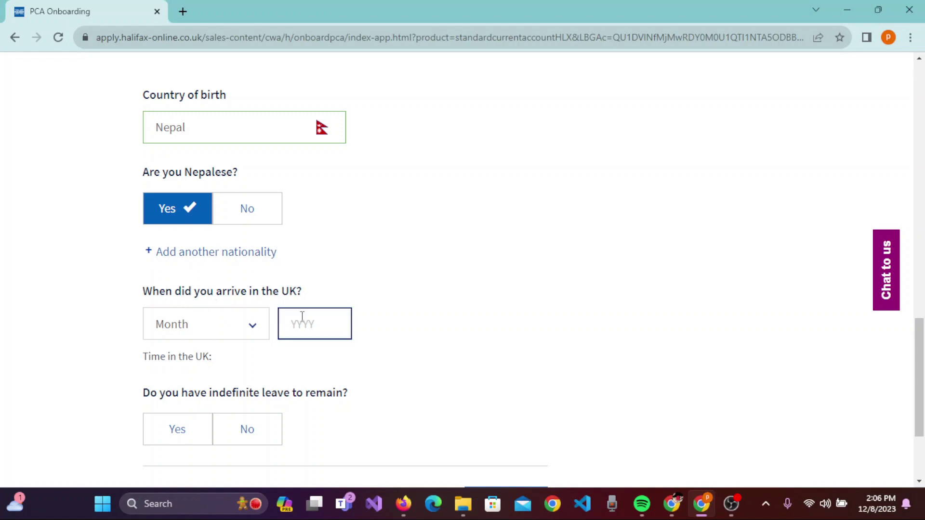
click(312, 325)
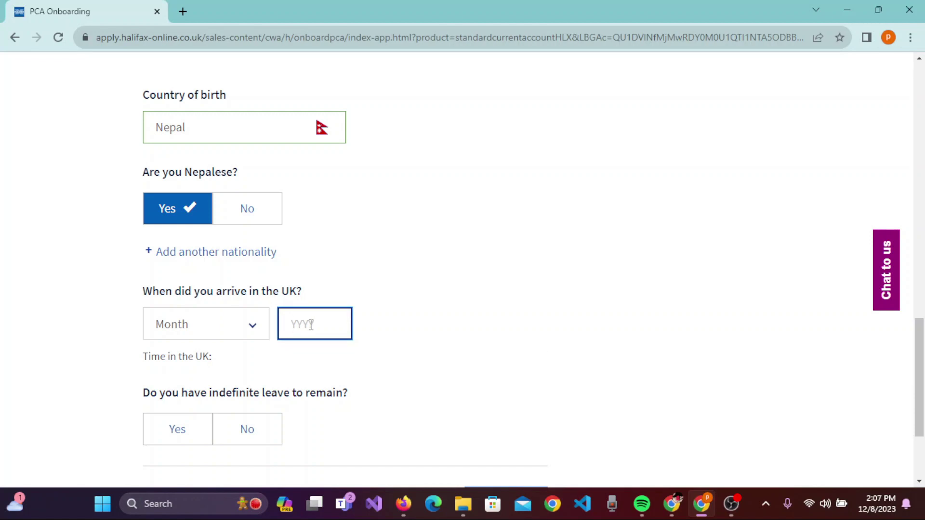
text(2020)
click(253, 325)
click(181, 120)
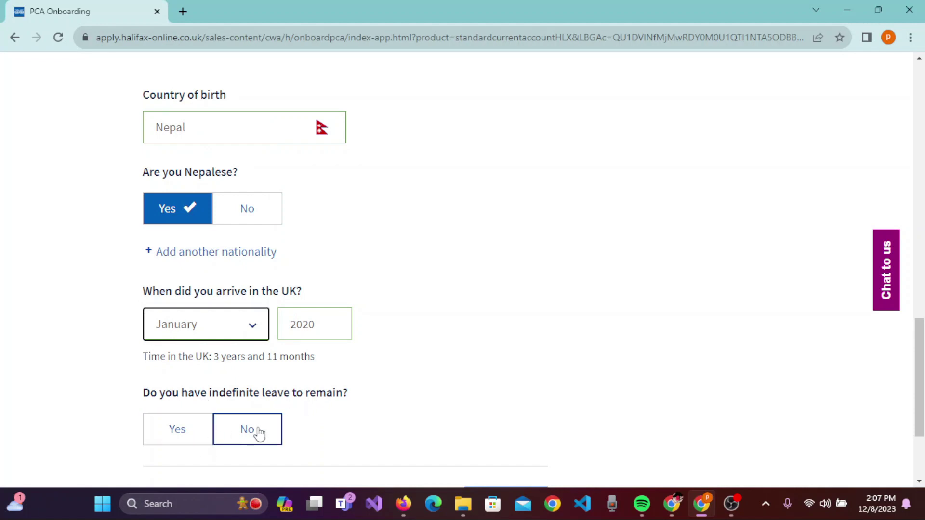
click(200, 437)
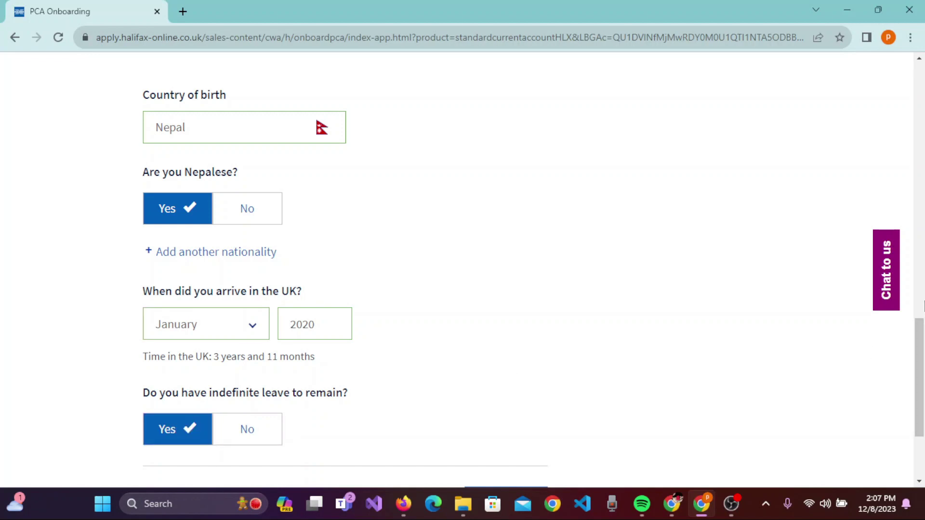